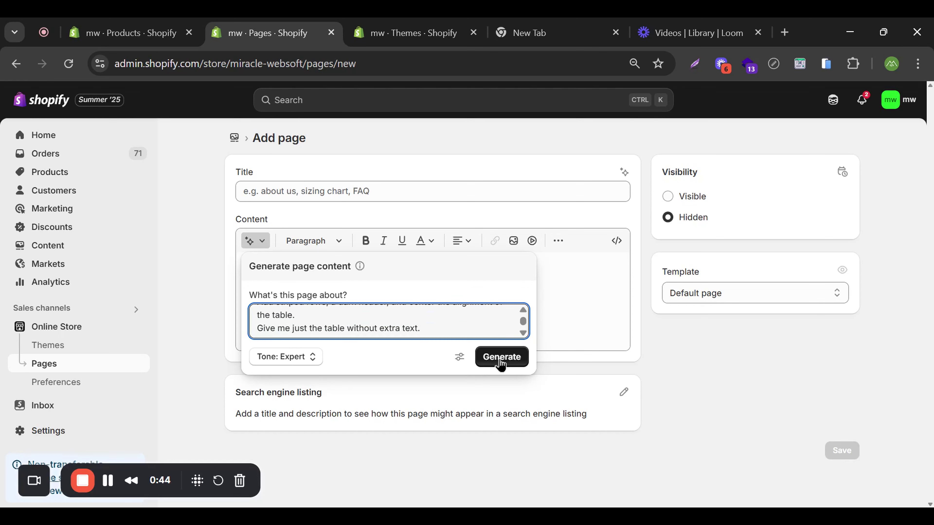
# Generate the page content from the entered sizing table prompt and keep the generated result
pyautogui.click(501, 358)
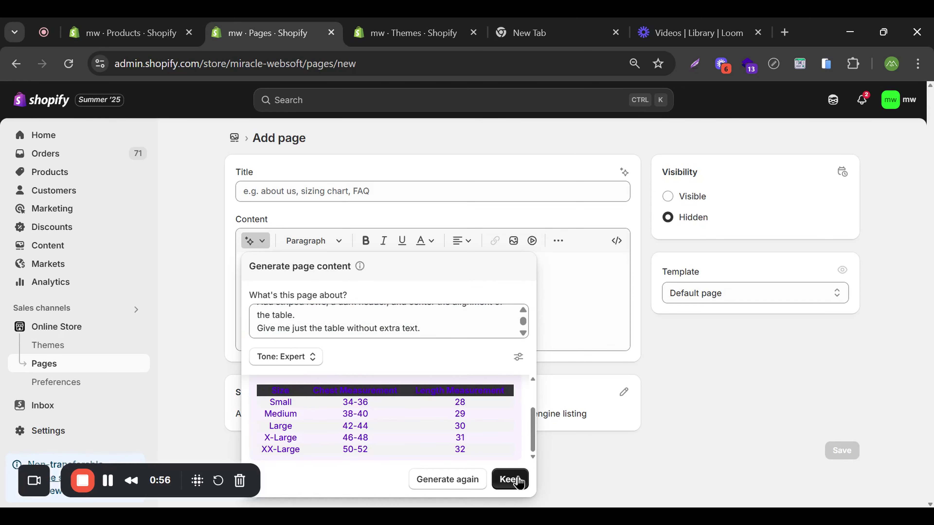
pyautogui.click(510, 479)
pyautogui.scroll(-1, 486, 375)
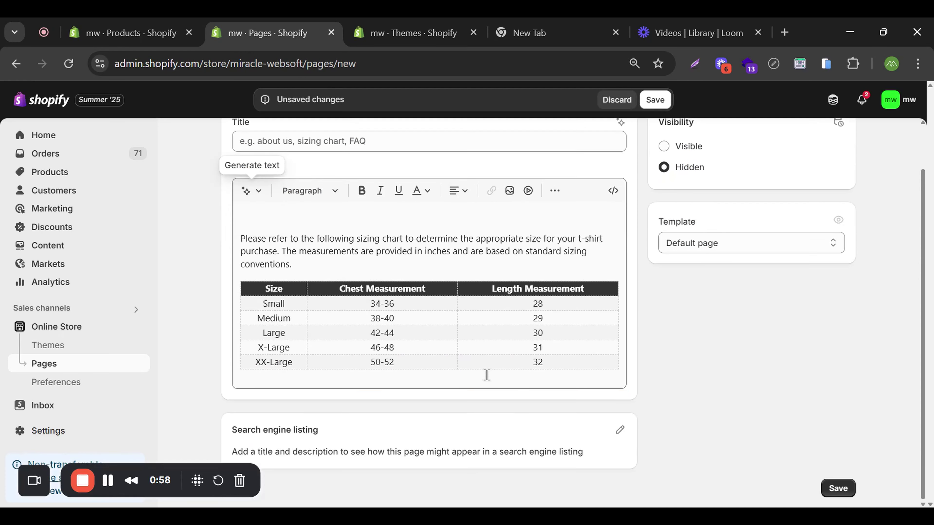
# Delete the introductory paragraph above the size table in the page content
pyautogui.scroll(2, 487, 375)
pyautogui.moveTo(303, 317); pyautogui.dragTo(239, 283)
pyautogui.press('BackSpace')
pyautogui.press('BackSpace')
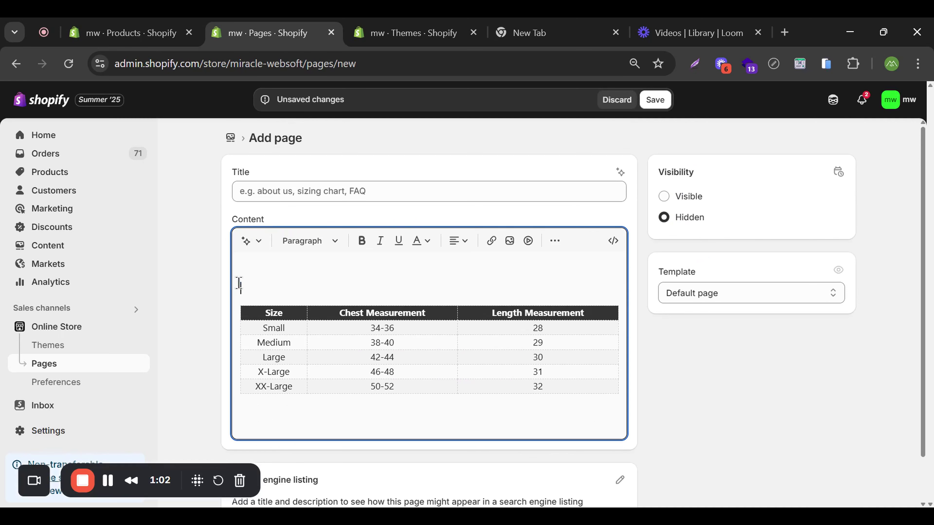
# Insert the Men_Size_Chart image from the store files on a new line below the size table
pyautogui.click(478, 382)
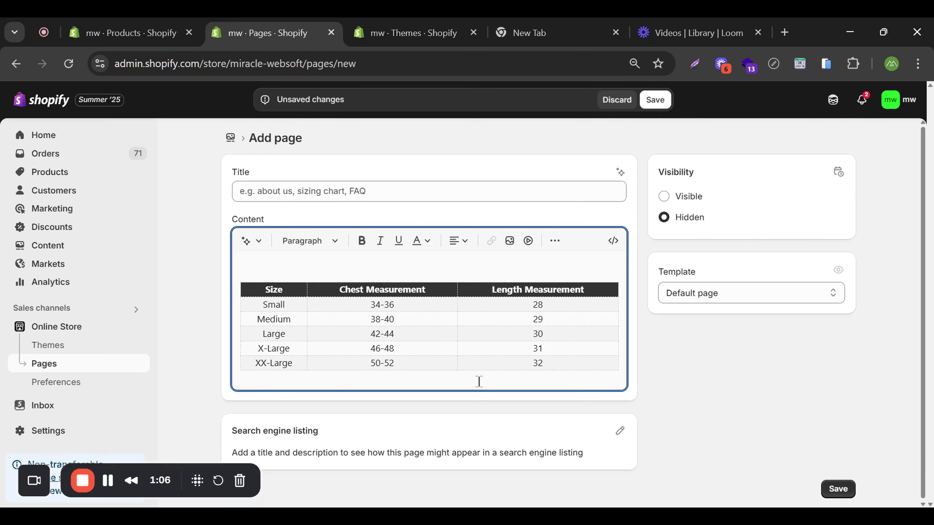
pyautogui.press('Return')
pyautogui.press('Return')
pyautogui.press('BackSpace')
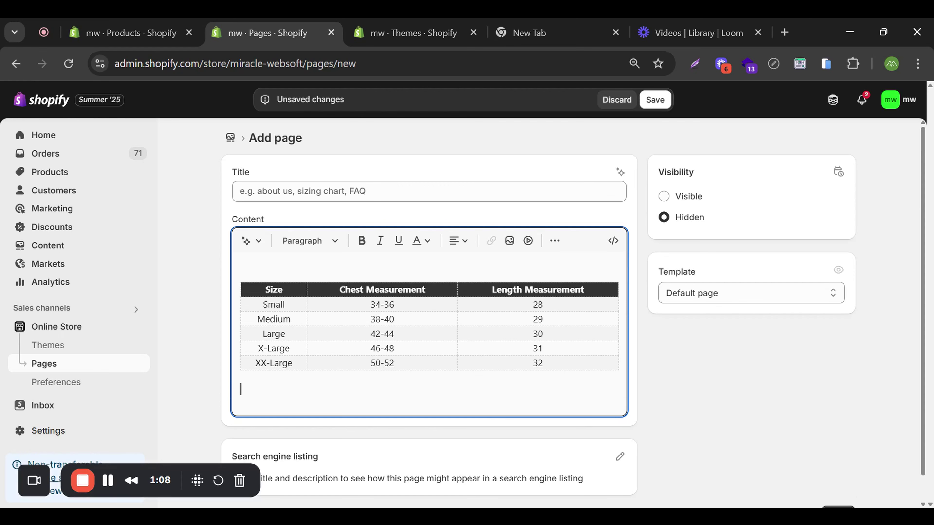
pyautogui.click(509, 240)
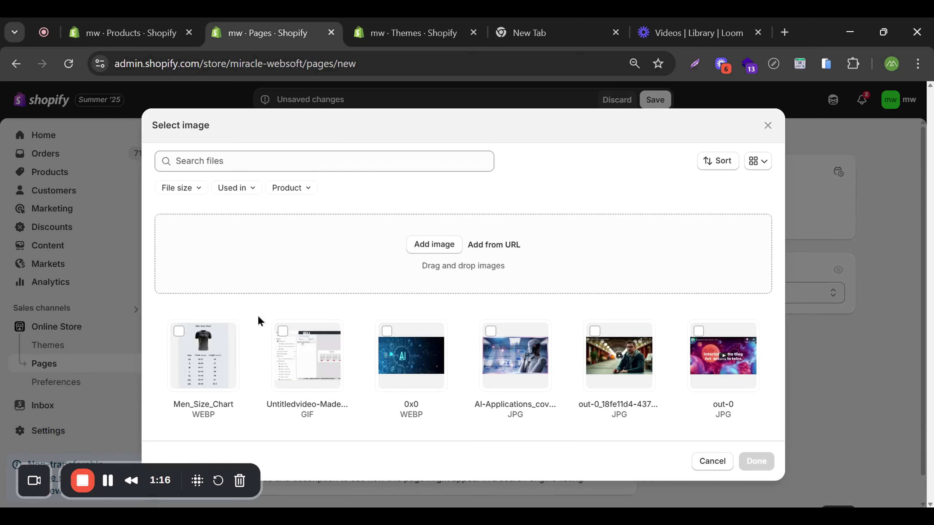
pyautogui.click(191, 342)
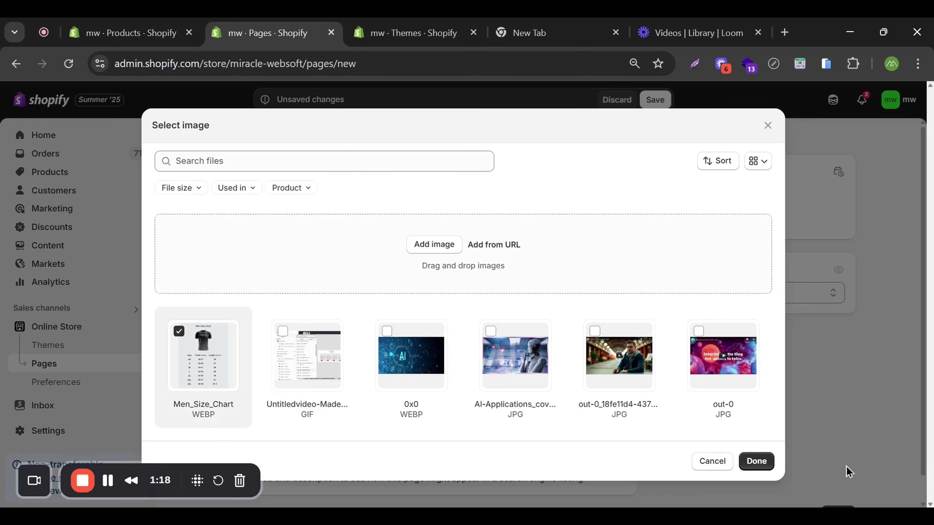
pyautogui.click(756, 461)
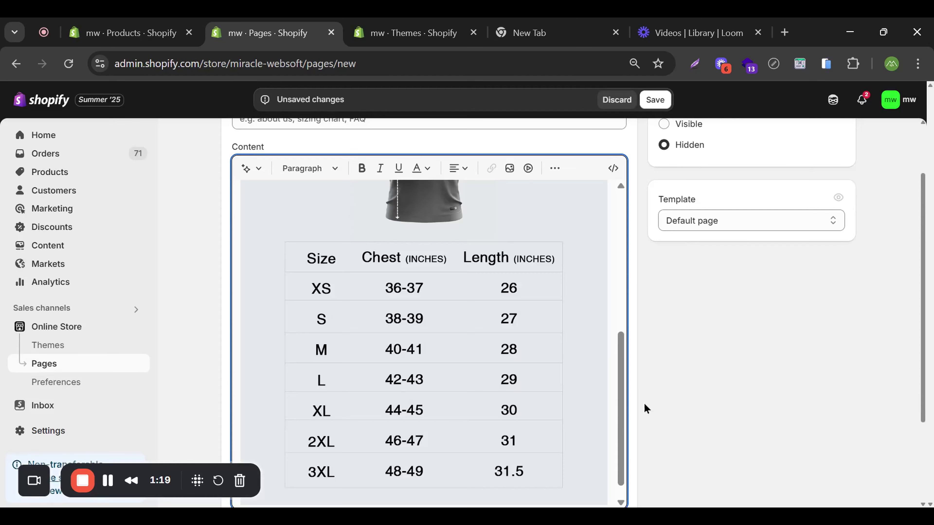
pyautogui.scroll(10, 494, 365)
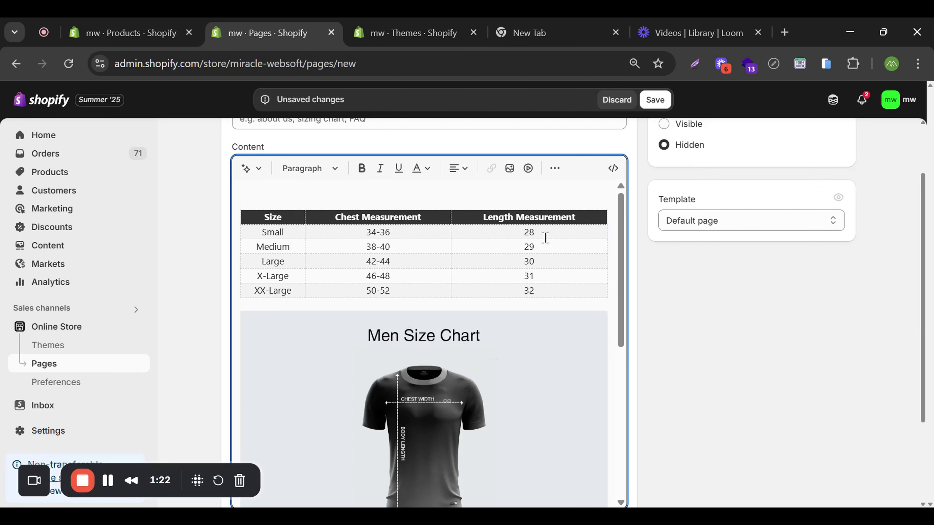
# Set the new page's visibility to Visible
pyautogui.click(544, 236)
pyautogui.scroll(2, 627, 249)
pyautogui.click(664, 194)
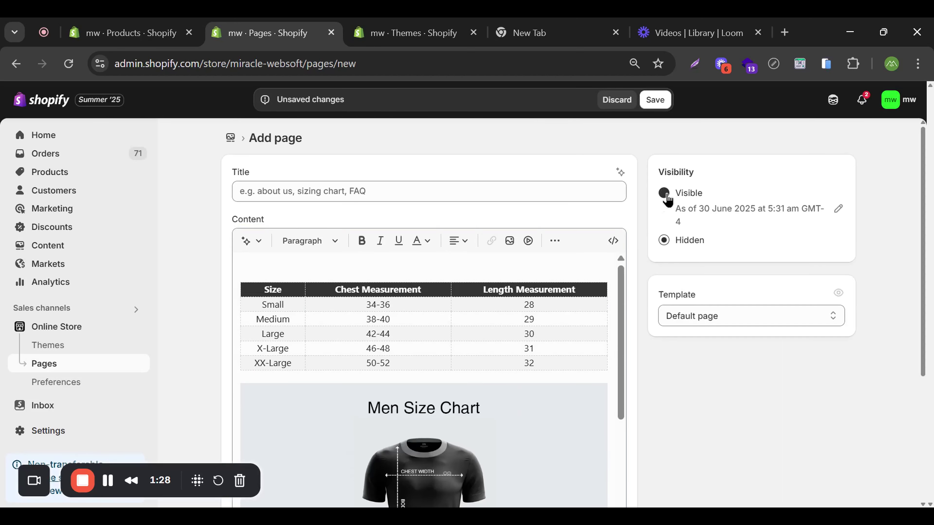
# Title the page "Size Measurement" and save it
pyautogui.click(452, 195)
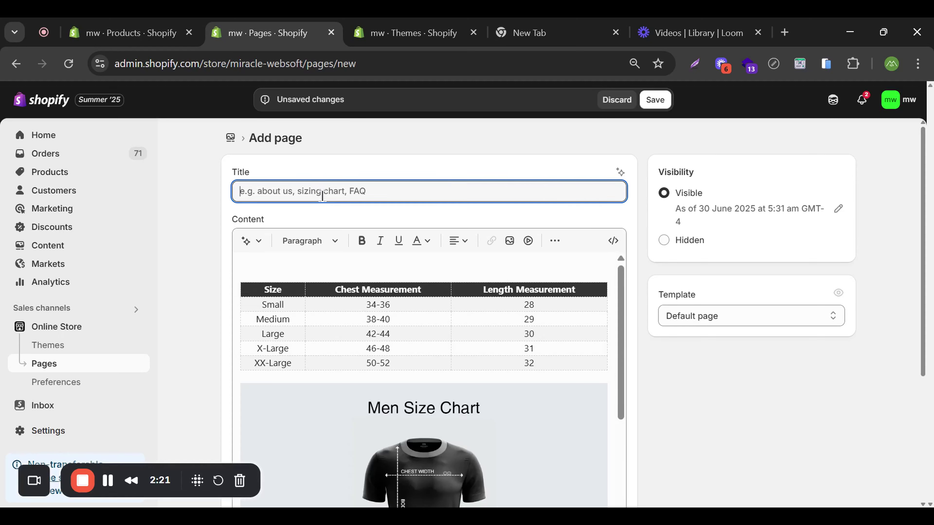
pyautogui.write('Si')
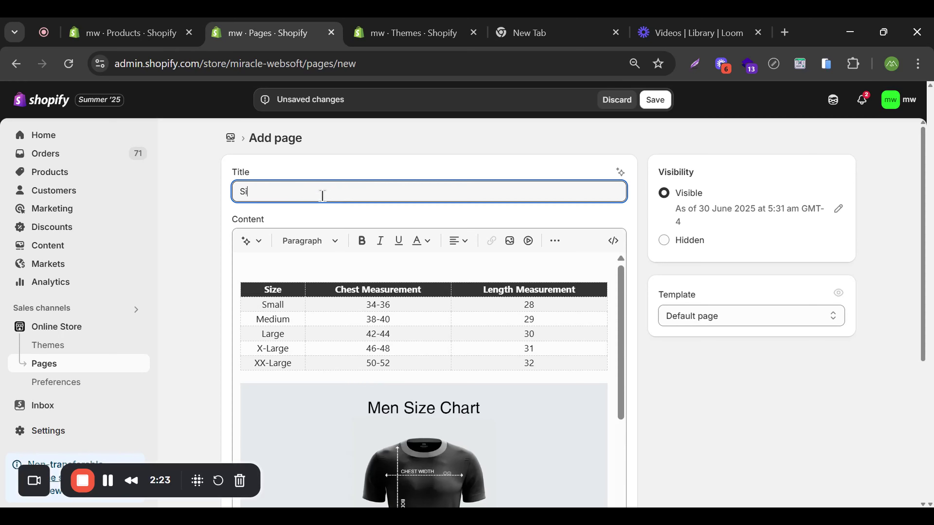
pyautogui.write('ze')
pyautogui.write(' Meas')
pyautogui.write('umement')
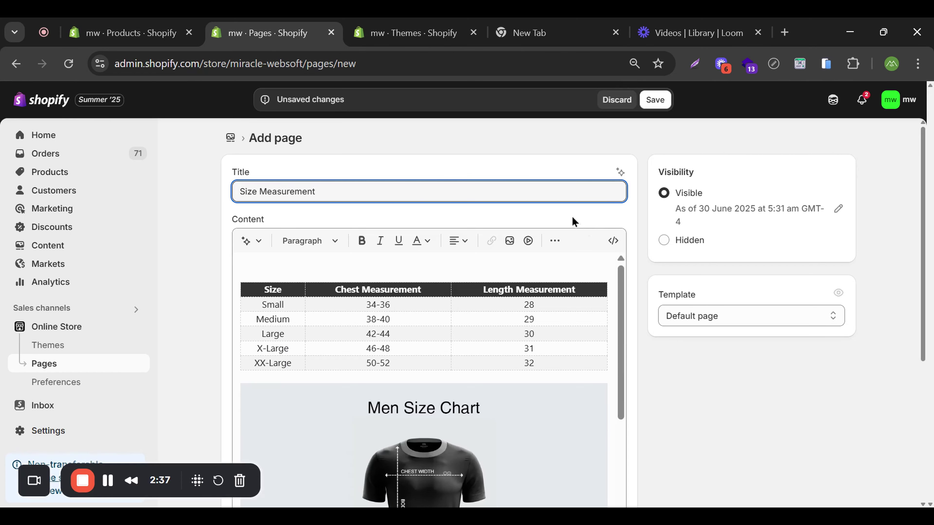
pyautogui.click(655, 103)
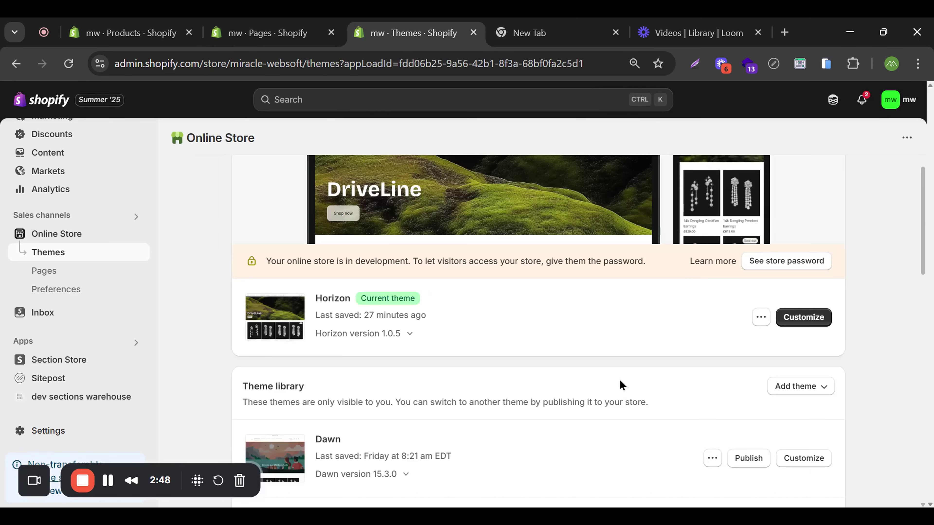
# Open the current Horizon theme for customization from the store's themes page
pyautogui.scroll(4, 619, 379)
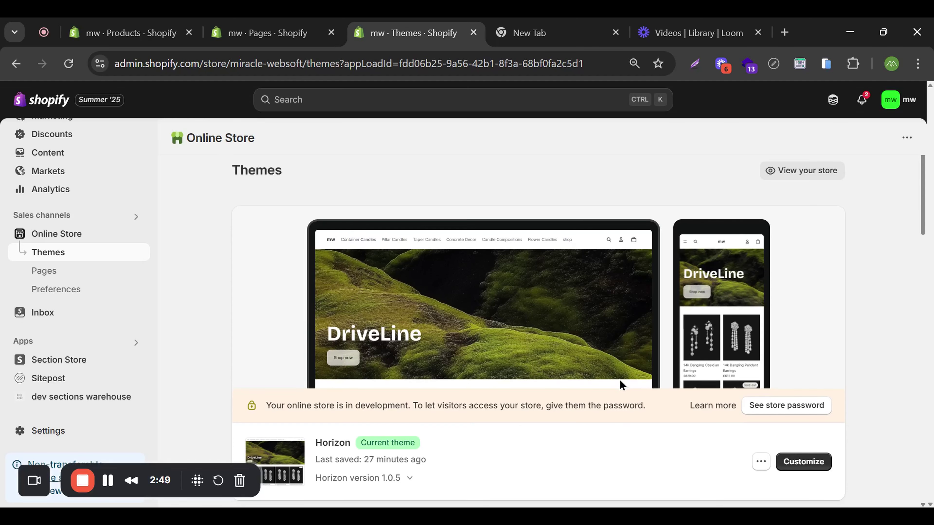
pyautogui.scroll(-2, 625, 380)
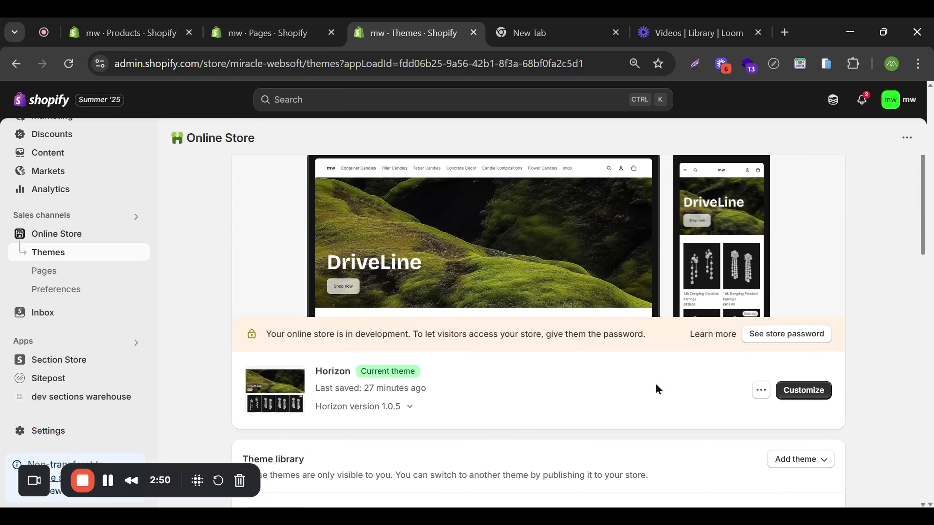
pyautogui.click(803, 391)
# Create a product template named "Size tshirts" based on Default product
pyautogui.click(532, 99)
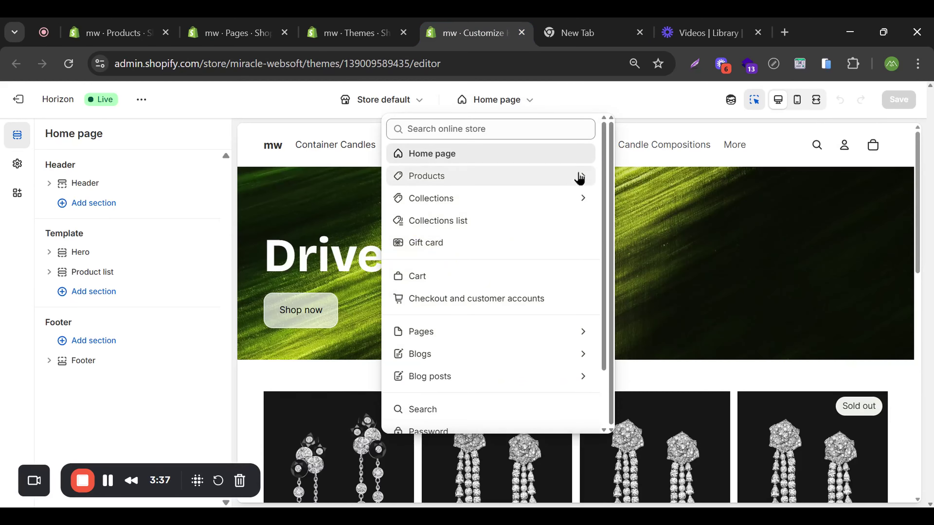
pyautogui.click(578, 177)
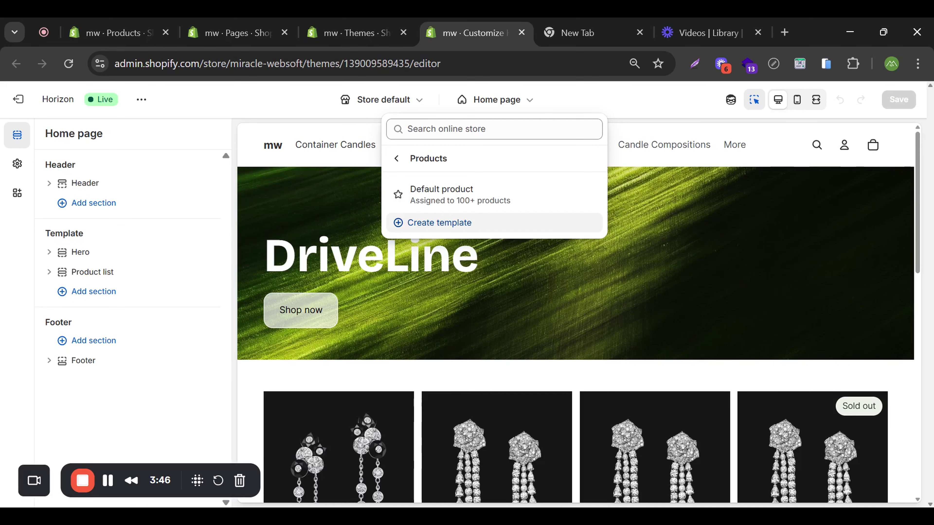
pyautogui.click(431, 223)
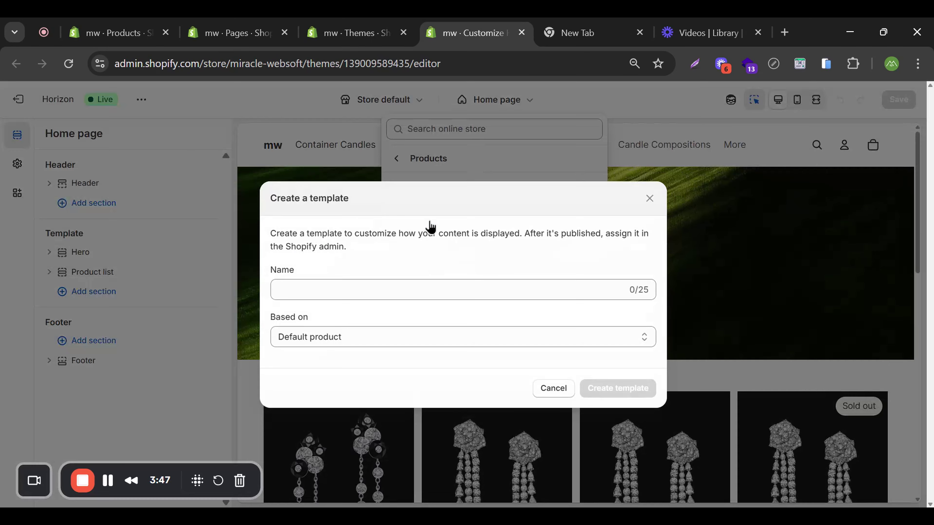
pyautogui.click(427, 294)
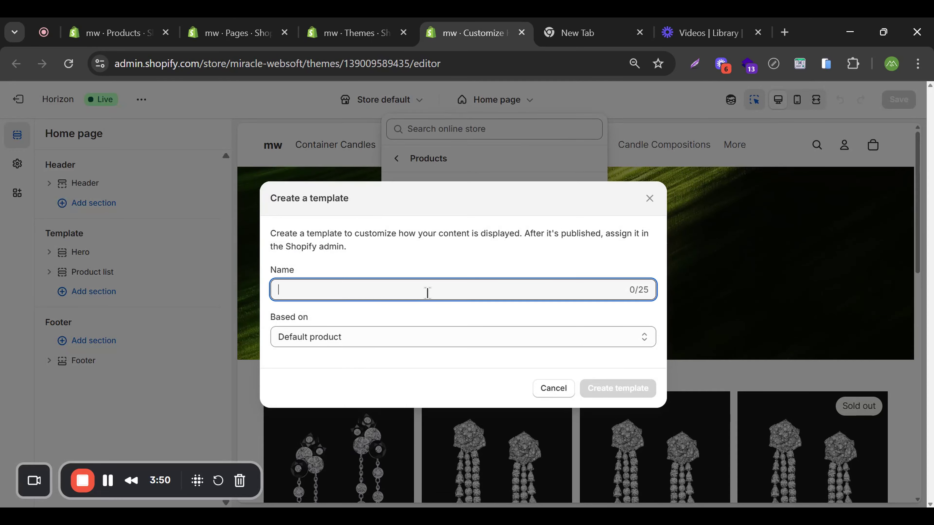
pyautogui.write('Size')
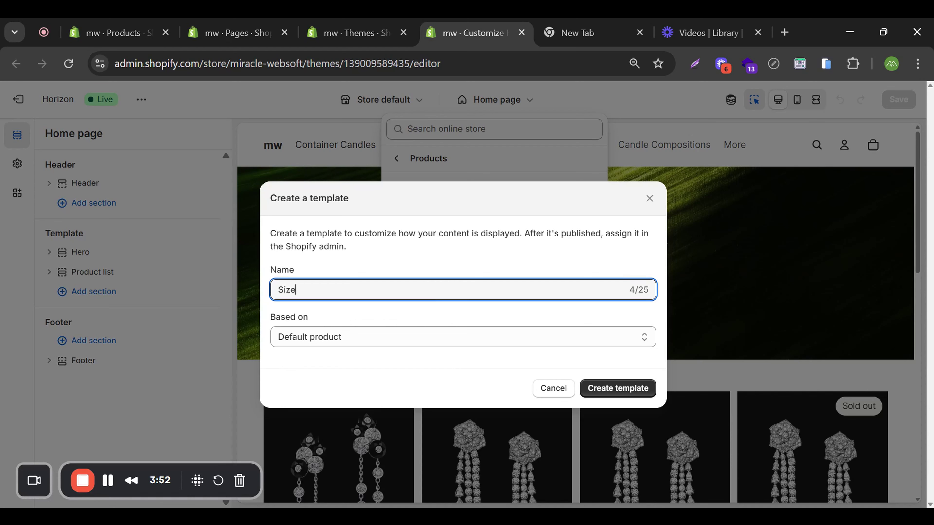
pyautogui.write(' tshirts')
pyautogui.click(620, 390)
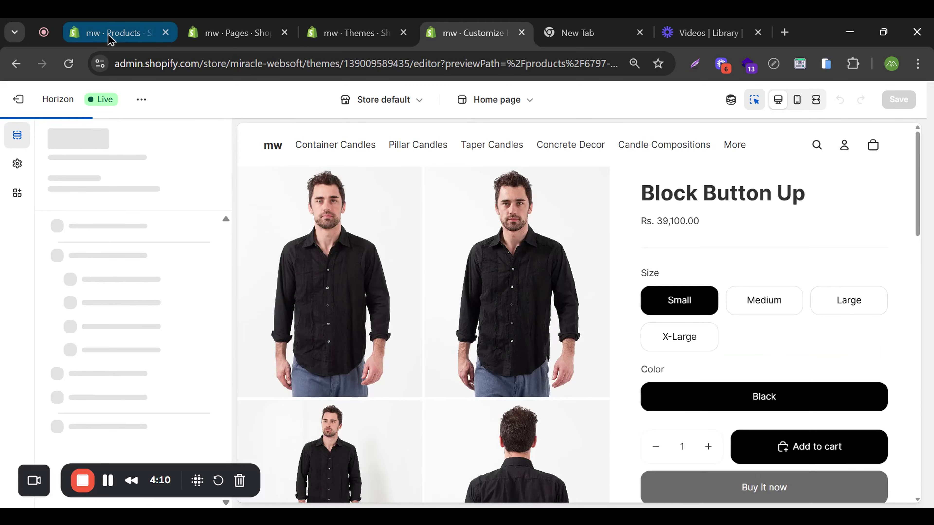
# Search the store's products for "tshirt" and open Linen T-shirt in Dolphin
pyautogui.click(110, 35)
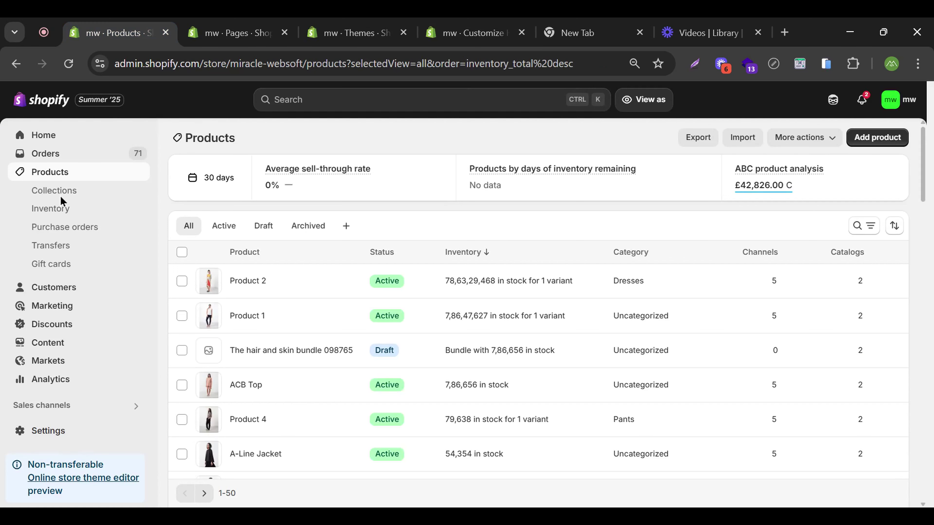
pyautogui.press('f')
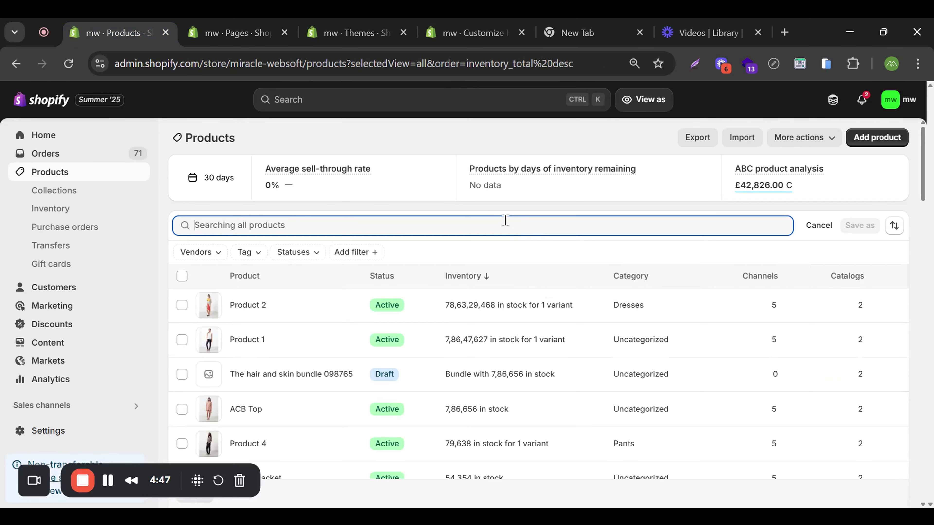
pyautogui.write('t')
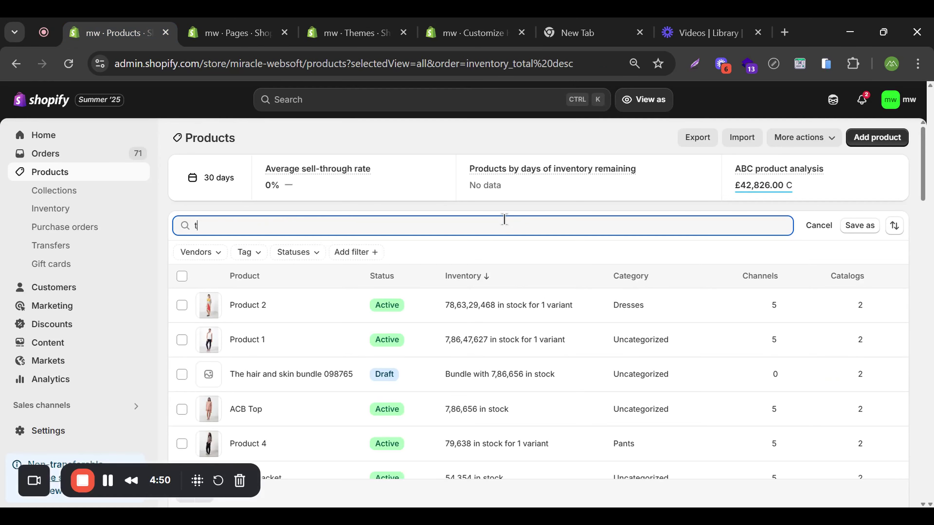
pyautogui.write('shirt')
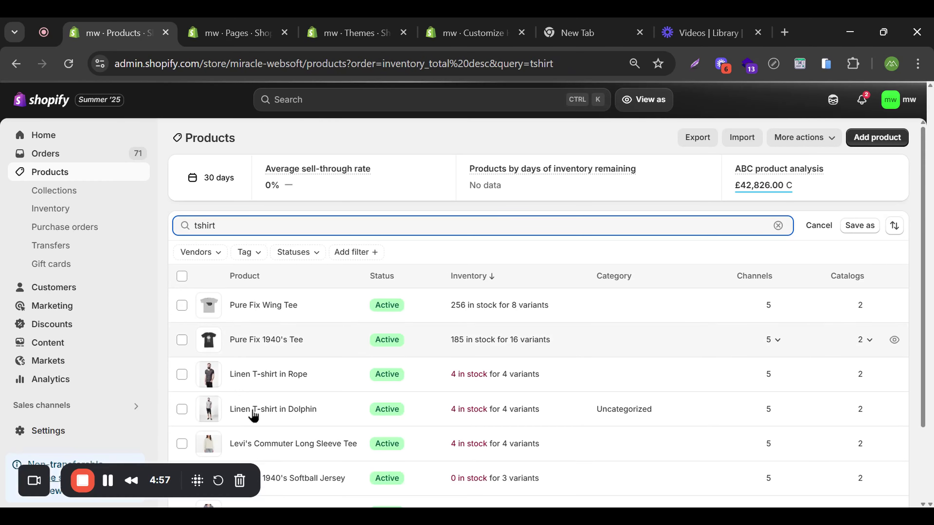
pyautogui.click(240, 411)
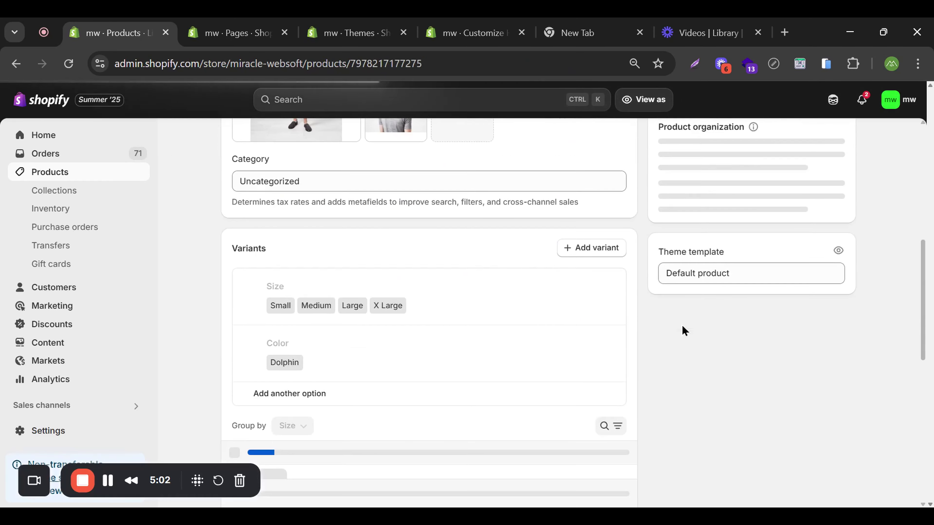
# Assign the size-tshirts theme template to the Linen T-shirt in Dolphin product and save it
pyautogui.scroll(-5, 726, 325)
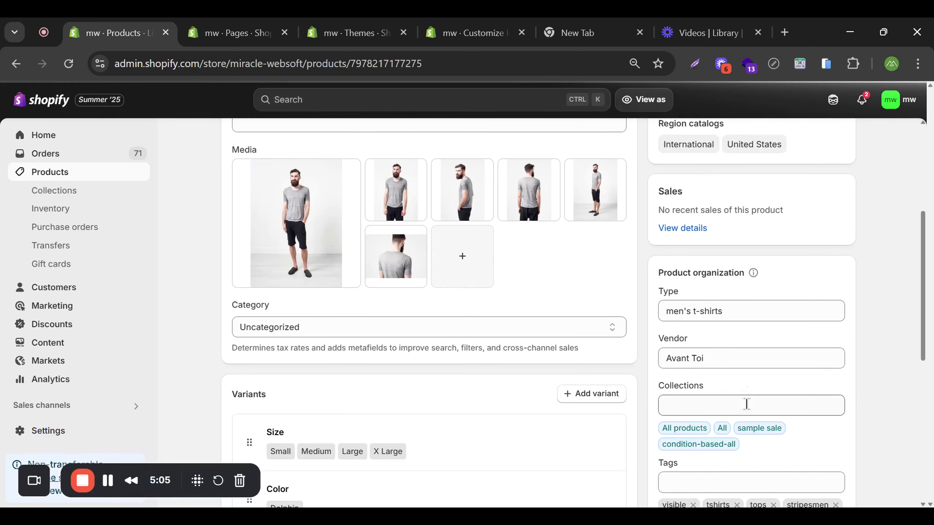
pyautogui.scroll(-5, 746, 407)
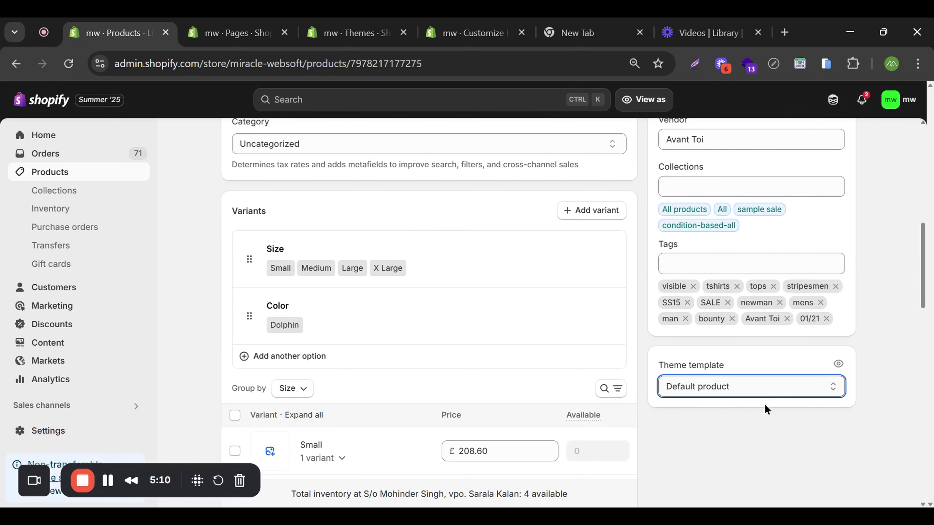
pyautogui.press('Down')
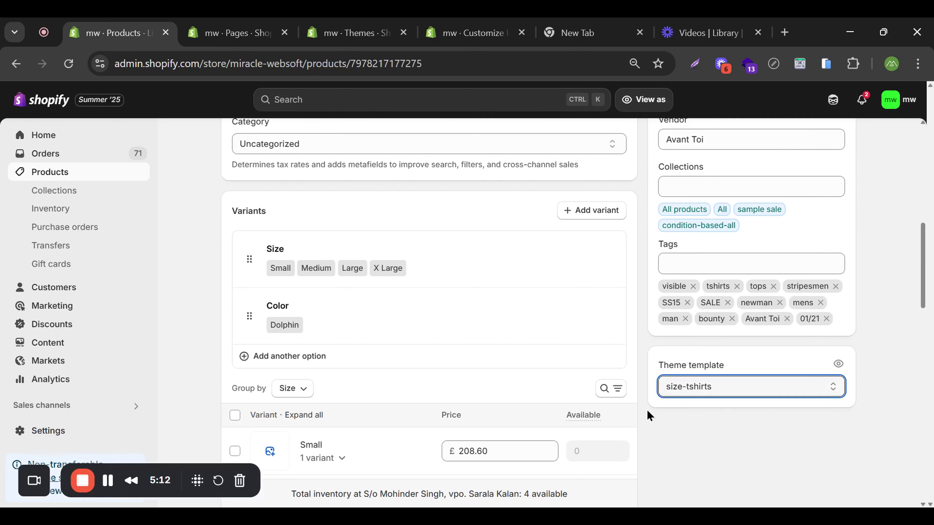
pyautogui.scroll(10, 618, 417)
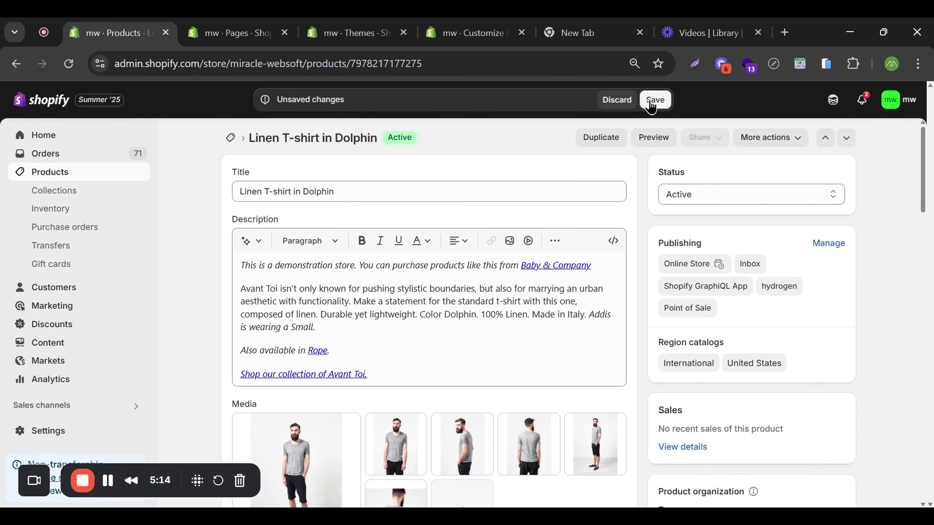
pyautogui.click(651, 105)
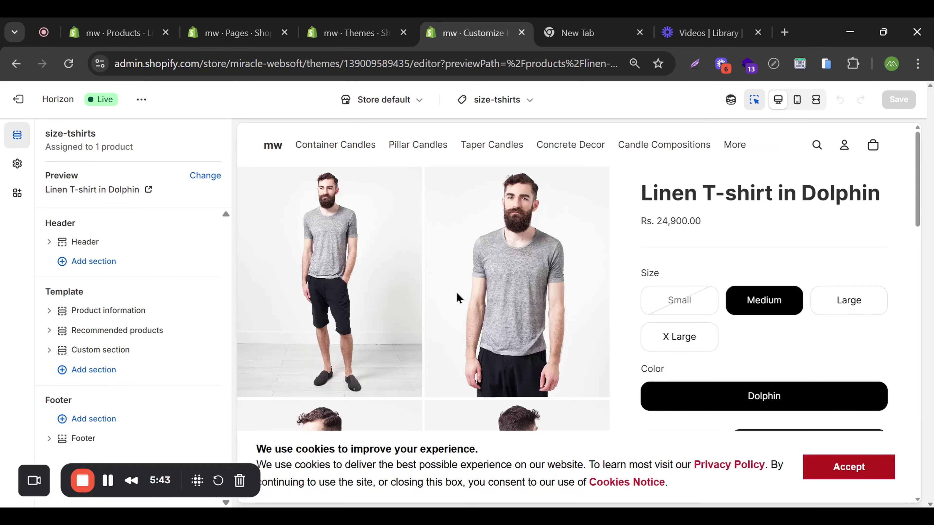
# Start generating a new block between Buy buttons and Accordion in the details of the Product information section
pyautogui.scroll(-5, 665, 311)
pyautogui.scroll(-8, 665, 310)
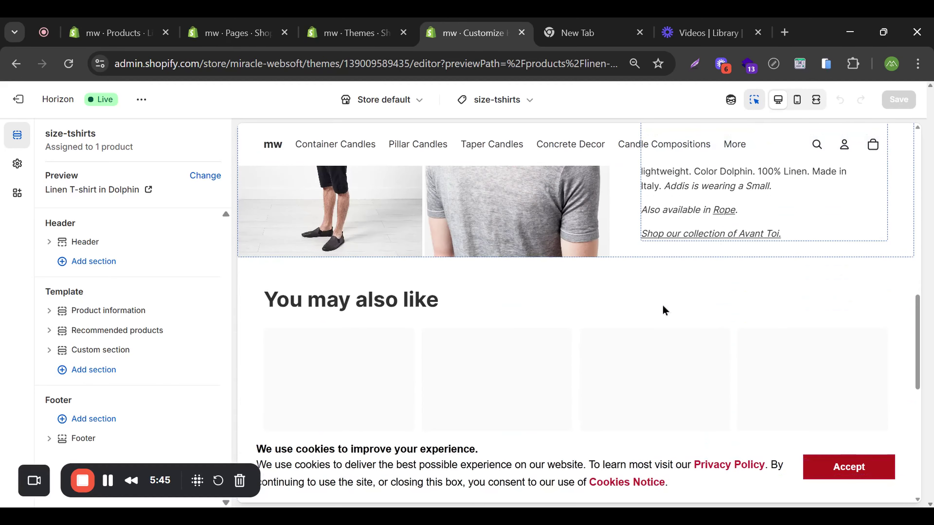
pyautogui.scroll(12, 663, 310)
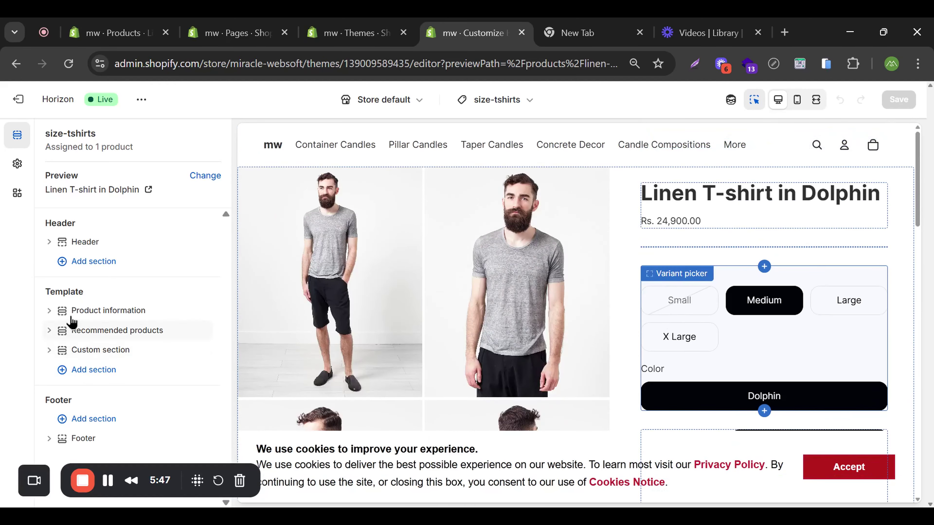
pyautogui.click(47, 311)
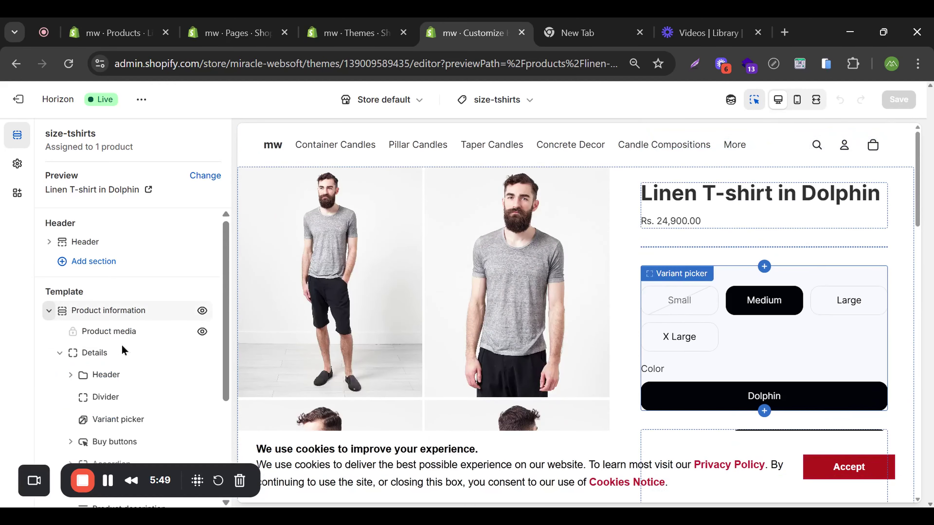
pyautogui.scroll(-4, 123, 349)
pyautogui.moveTo(121, 348); pyautogui.dragTo(127, 313)
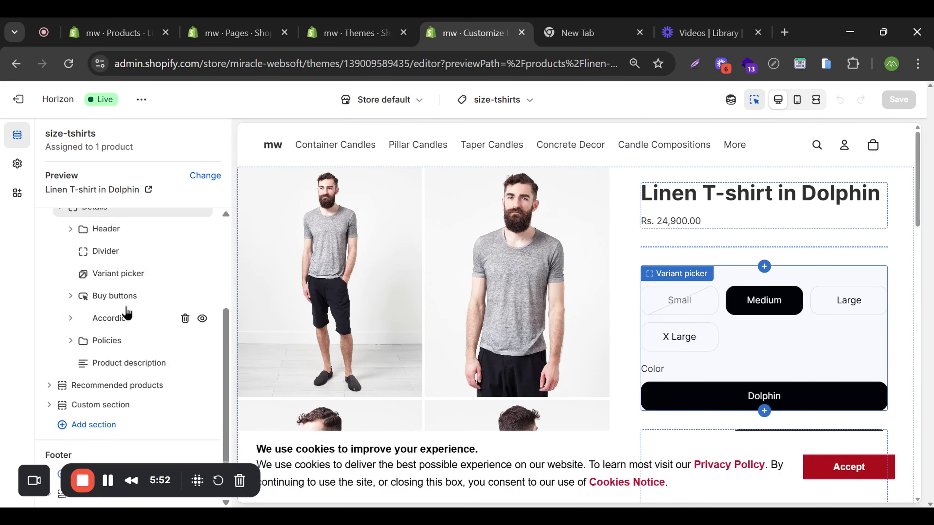
pyautogui.click(143, 308)
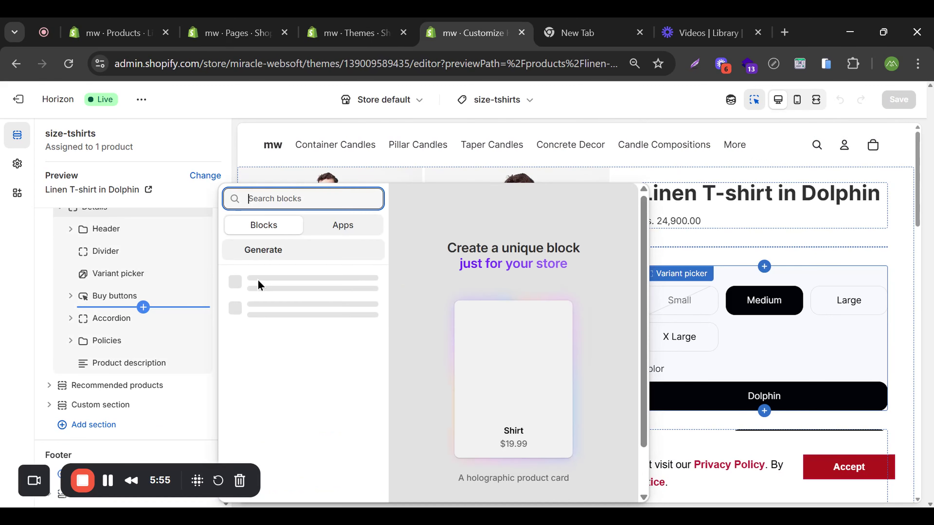
pyautogui.click(272, 252)
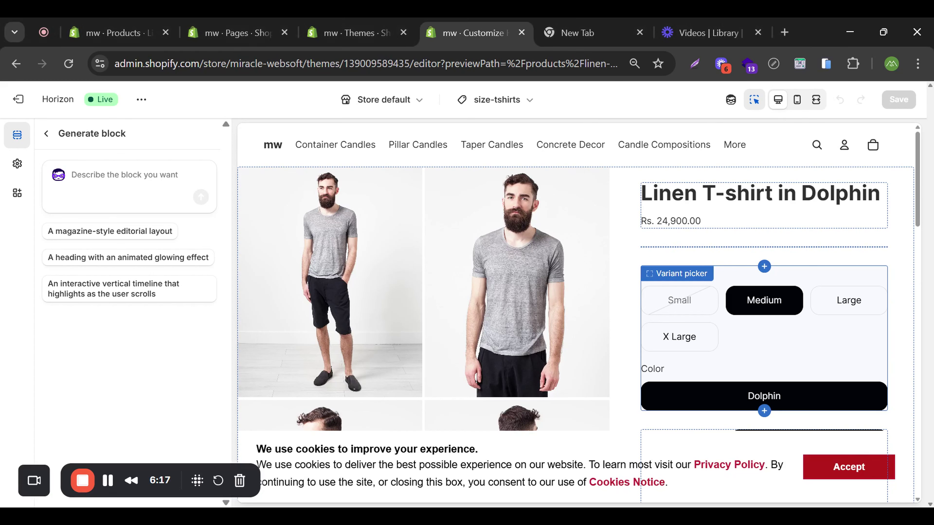
# Generate a block with a button that opens a responsive, theme-matched popup showing the content of a page the merchant selects with the page picker
pyautogui.click(110, 190)
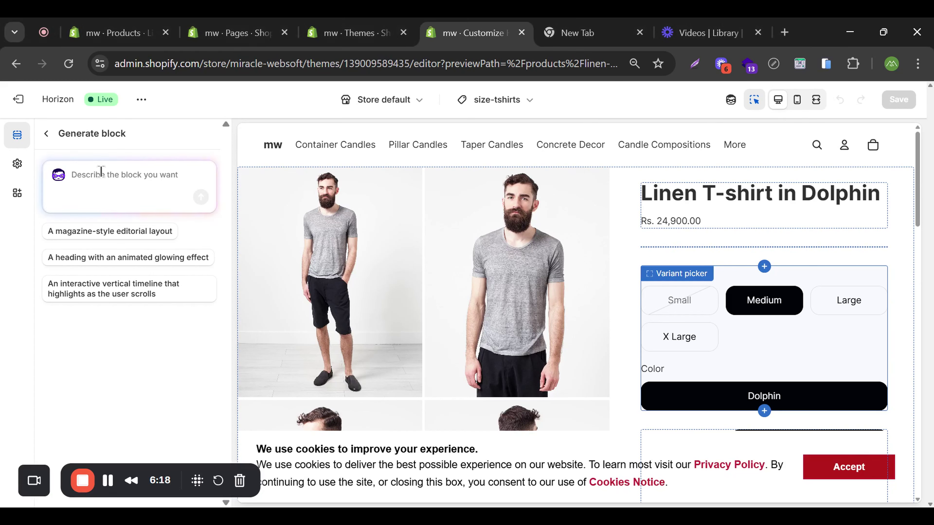
pyautogui.write('I want to create a block that displays a button. When the button is clicked, a popup opens. Inside the popup, I want to display the content of a page selected by the merchant. Use the built-in page picker to let the merchant select the page in the block settings. The popup should be styled to match the theme and be fully responsive')
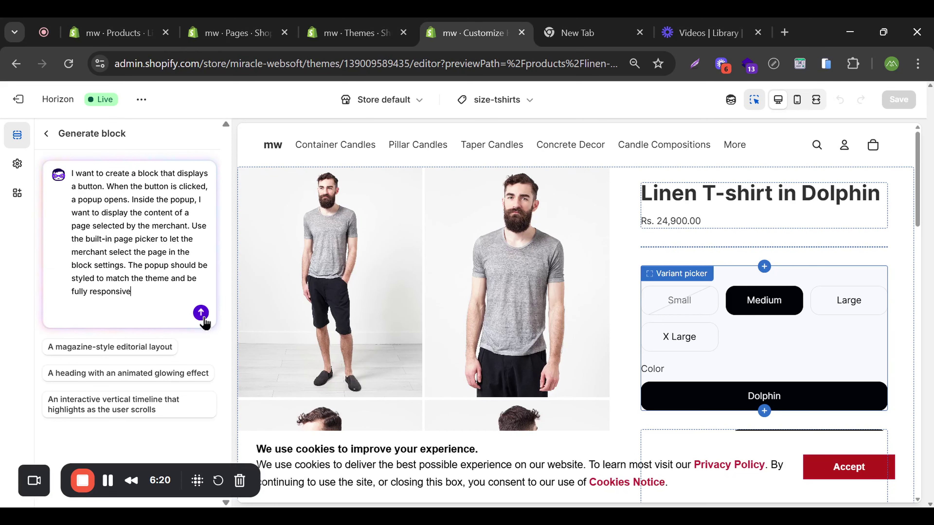
pyautogui.click(200, 314)
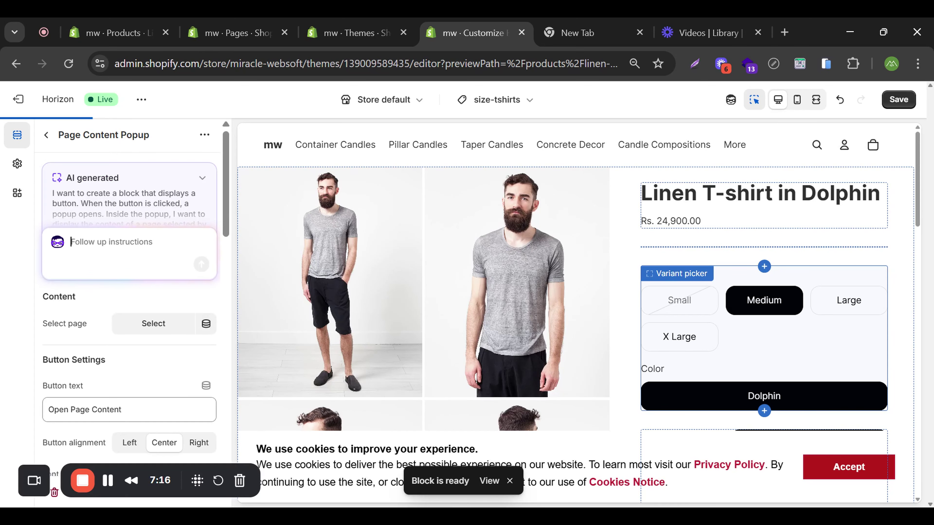
# Search the pages for "size" and set Size Measurement as the popup block's page
pyautogui.scroll(-3, 113, 334)
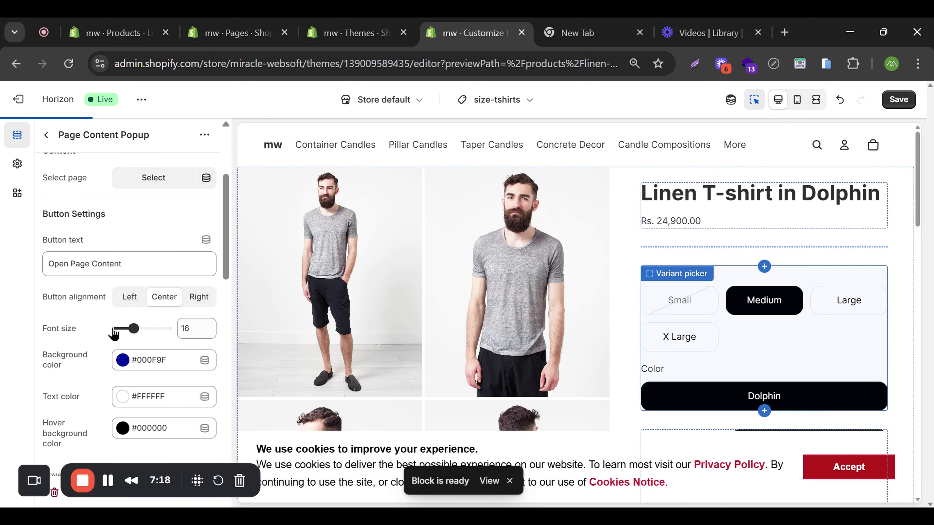
pyautogui.scroll(3, 114, 333)
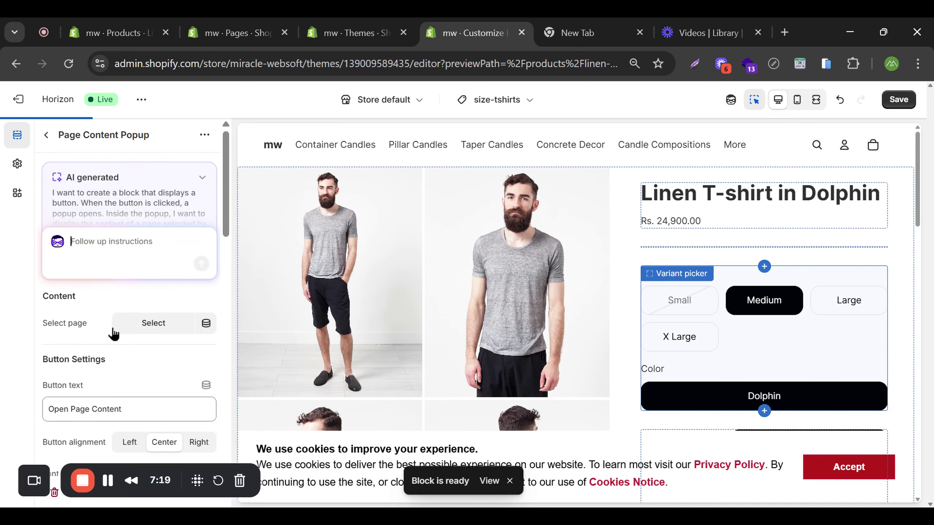
pyautogui.click(156, 330)
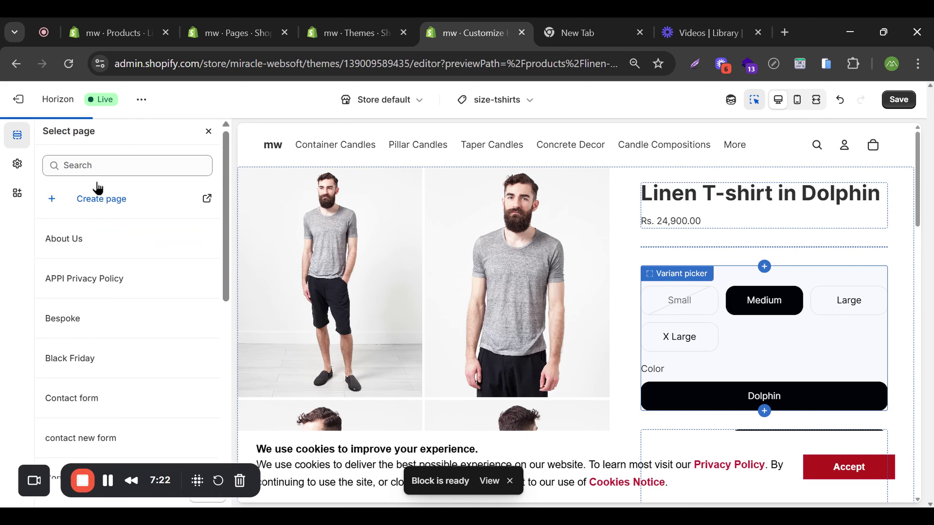
pyautogui.click(93, 166)
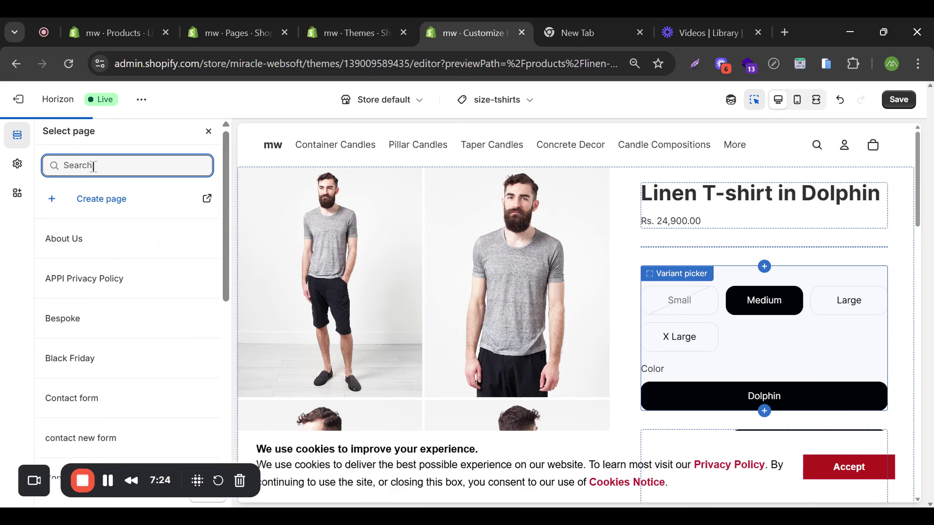
pyautogui.write('size')
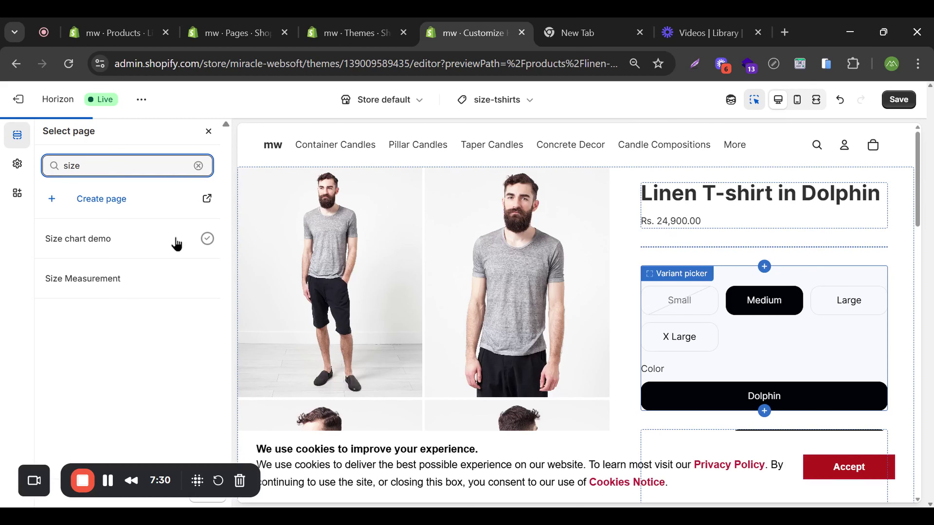
pyautogui.click(100, 282)
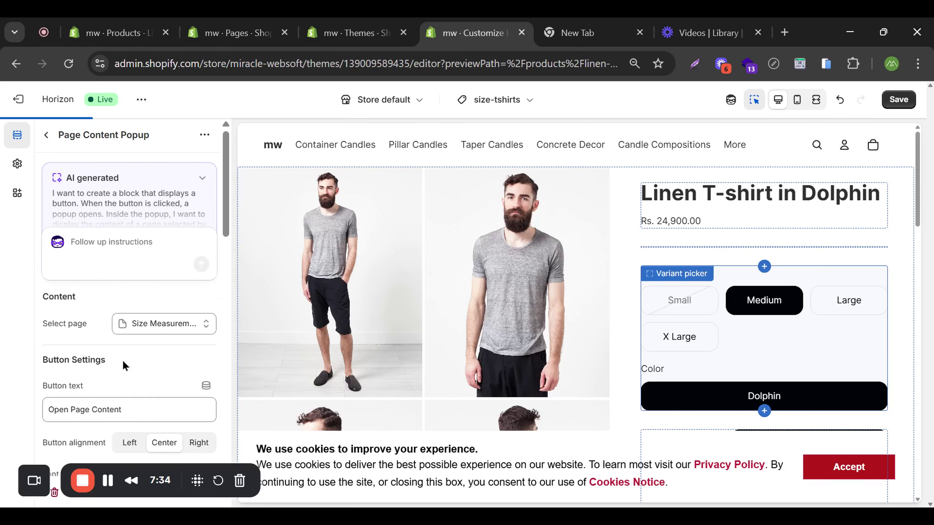
# Set the popup block's button text to "Size Cart" and save the template
pyautogui.scroll(-2, 124, 366)
pyautogui.click(132, 337)
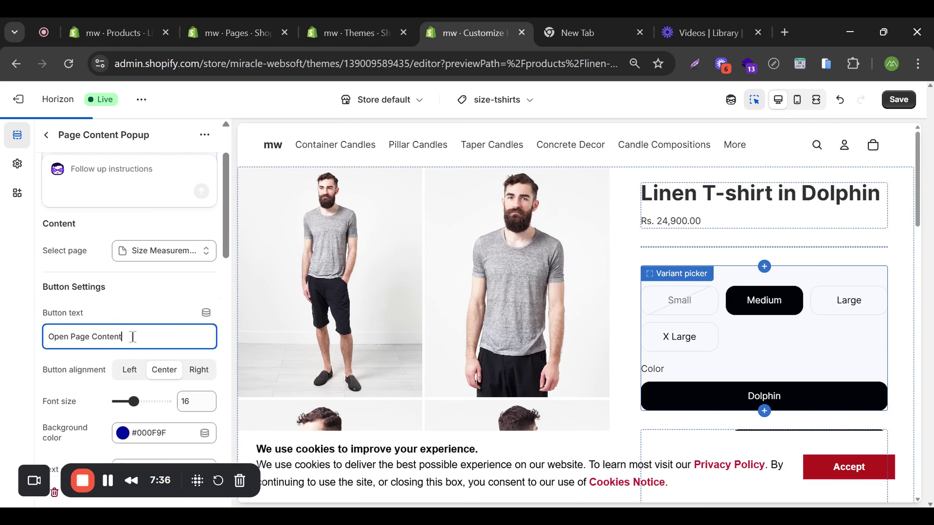
pyautogui.moveTo(122, 336); pyautogui.dragTo(27, 337)
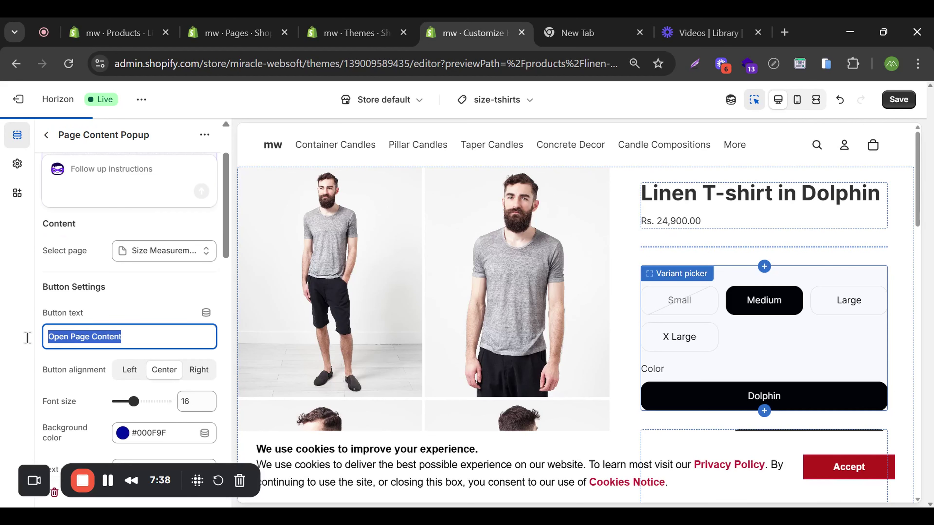
pyautogui.press('BackSpace')
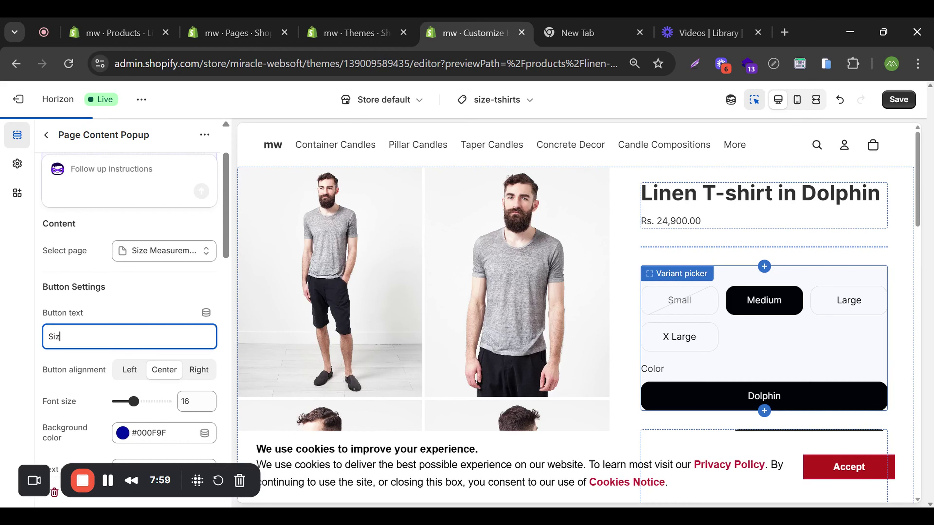
pyautogui.write('Siz')
pyautogui.write('e Cart')
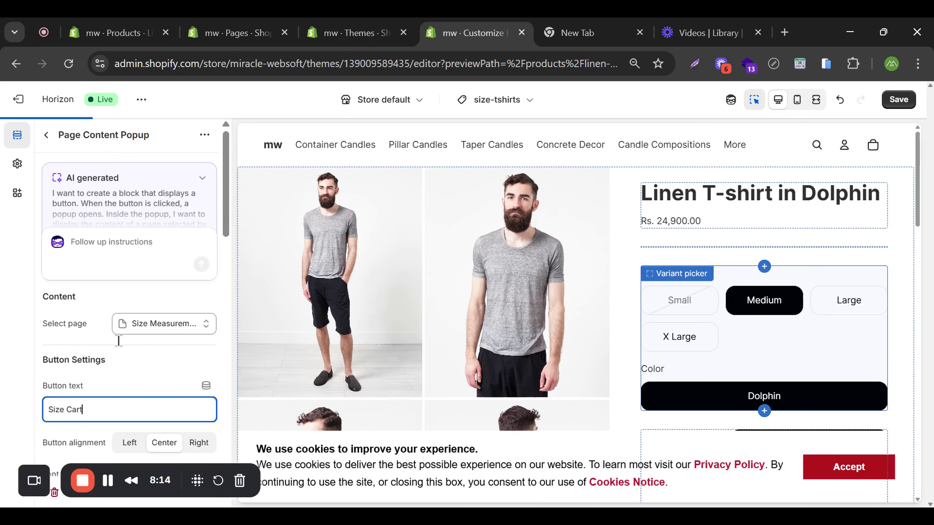
pyautogui.scroll(-10, 118, 340)
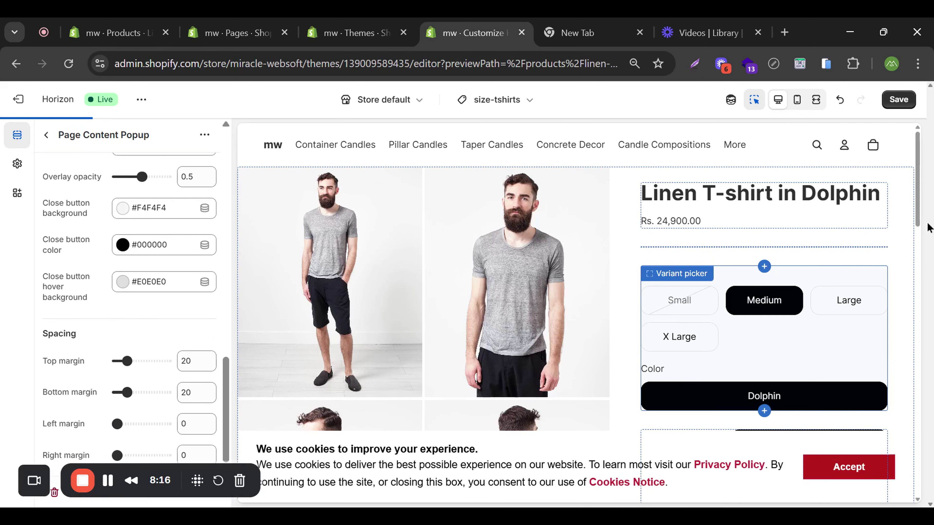
pyautogui.click(899, 99)
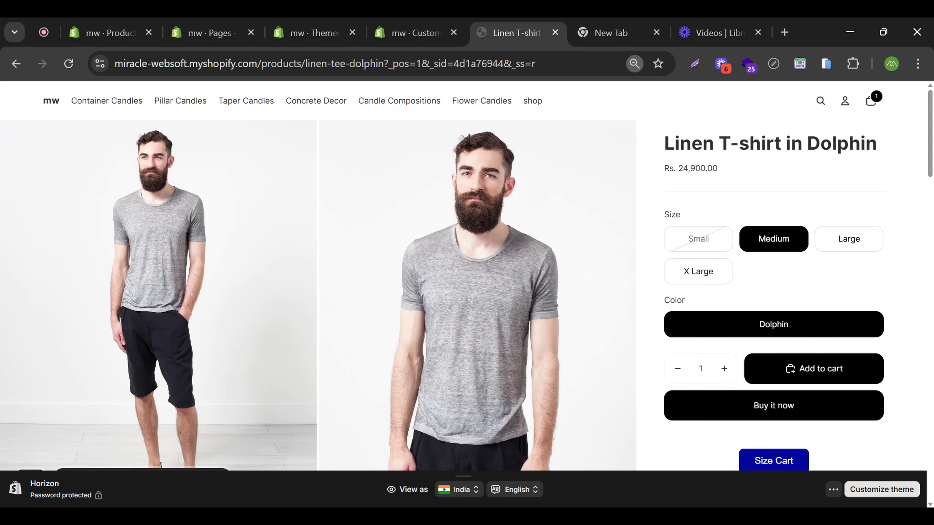
# Open the Size Cart popup on the Linen T-shirt in Dolphin storefront page, examine its measurement table and size chart, and close it
pyautogui.scroll(-8, 489, 254)
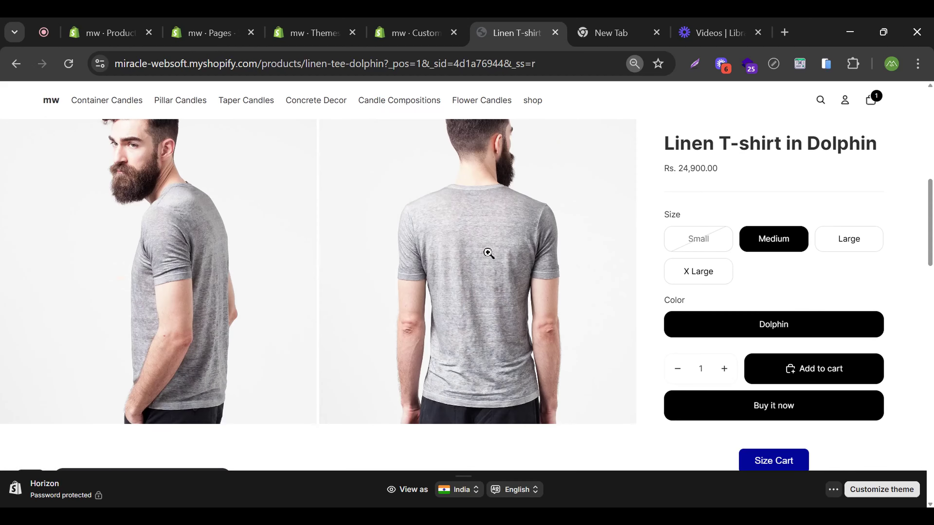
pyautogui.scroll(-8, 489, 254)
pyautogui.scroll(2, 650, 262)
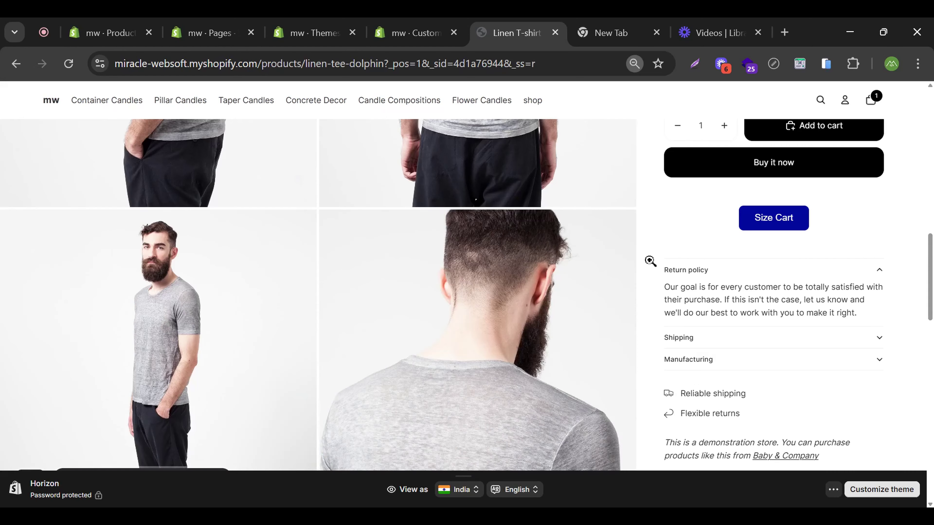
pyautogui.scroll(1, 651, 261)
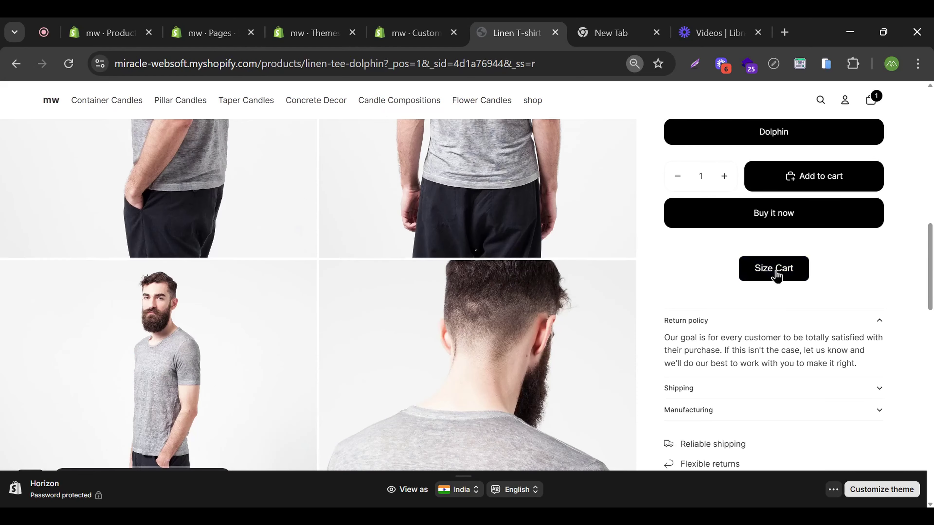
pyautogui.click(776, 275)
pyautogui.scroll(-10, 517, 319)
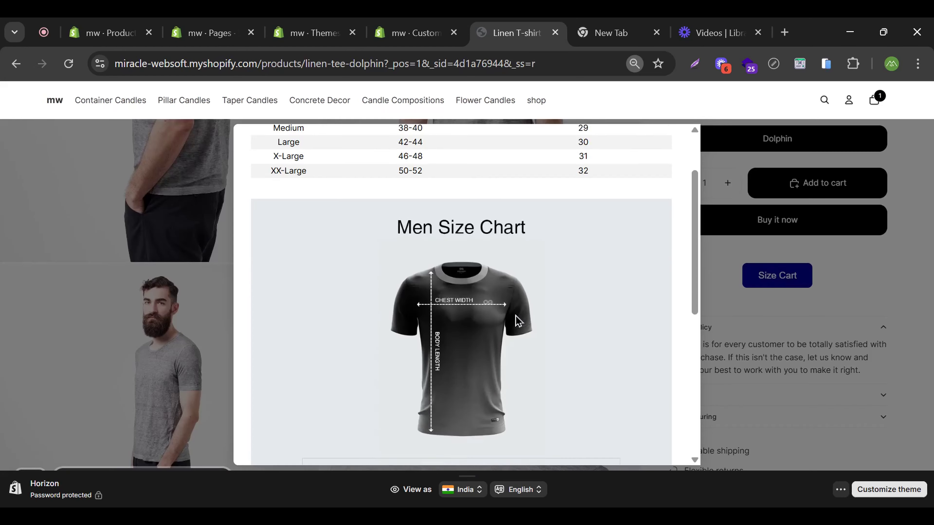
pyautogui.scroll(10, 517, 319)
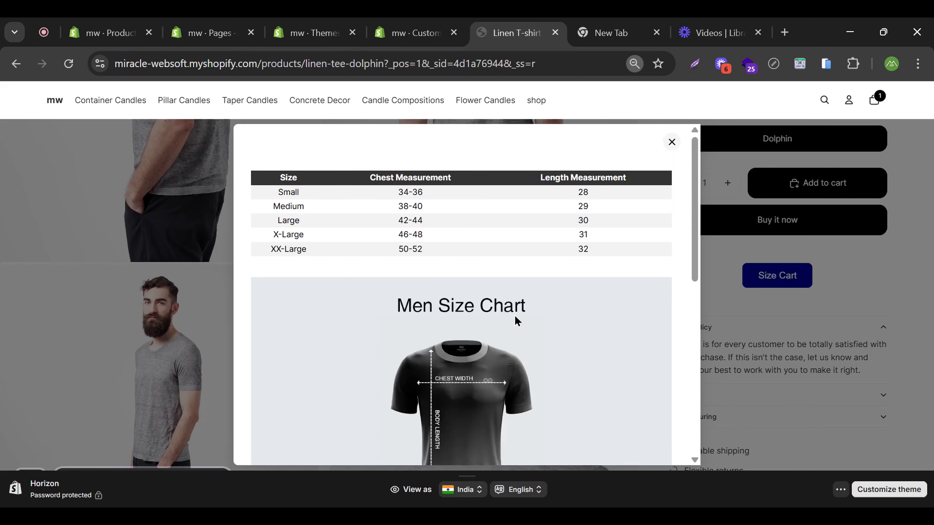
pyautogui.click(673, 143)
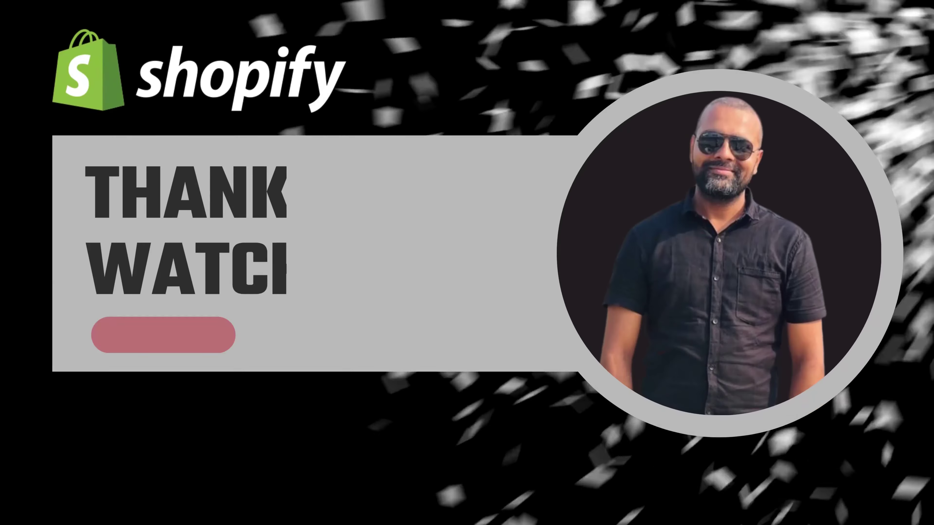